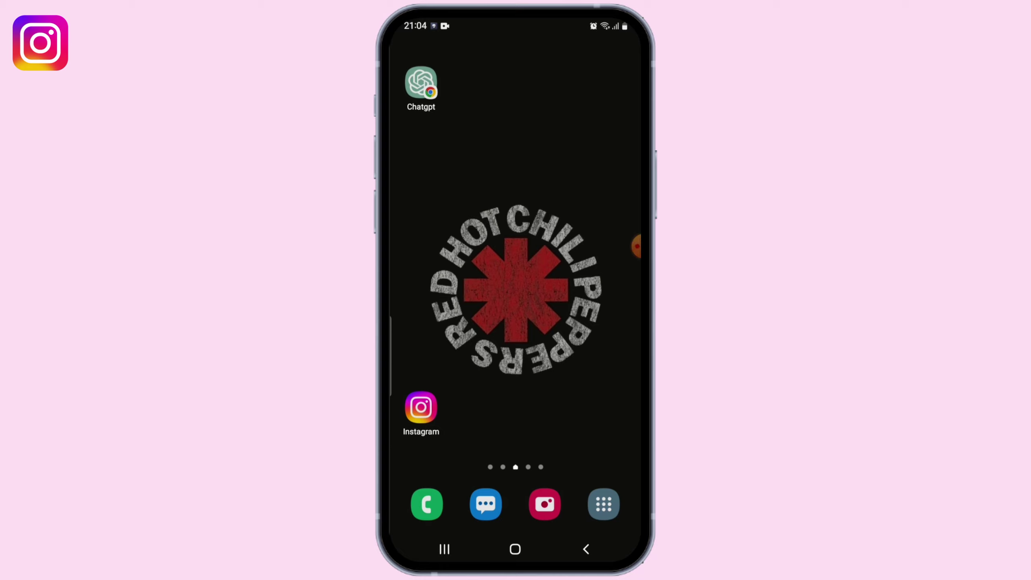
- Launch Instagram from the Android home screen
click(421, 408)
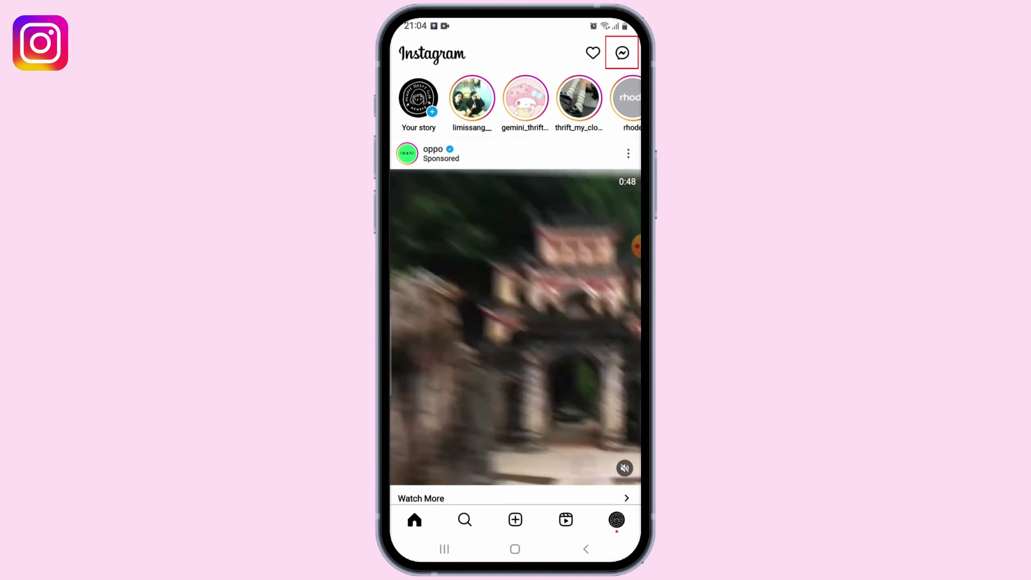
- Go from the Instagram feed to the direct messages inbox
click(621, 53)
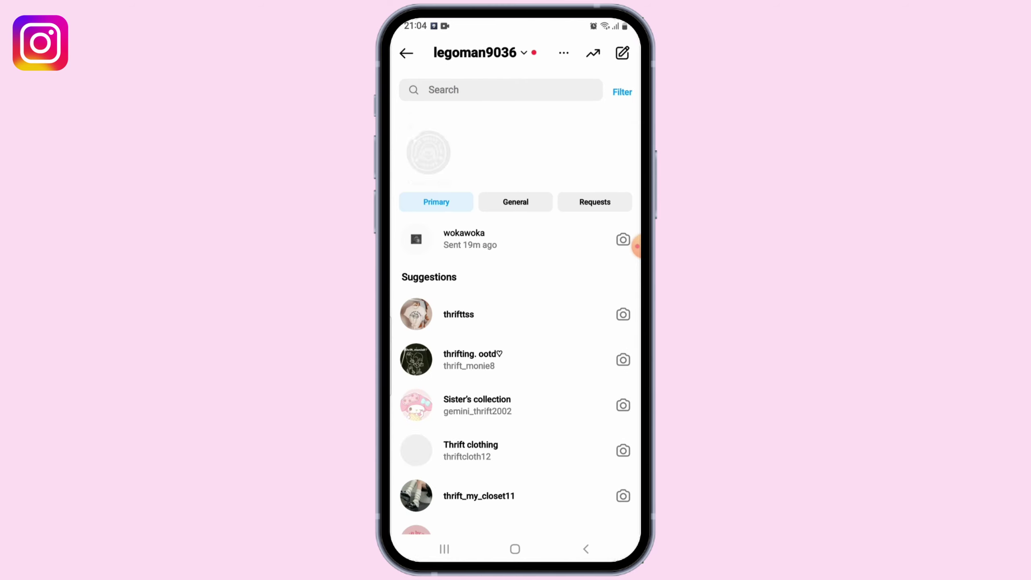